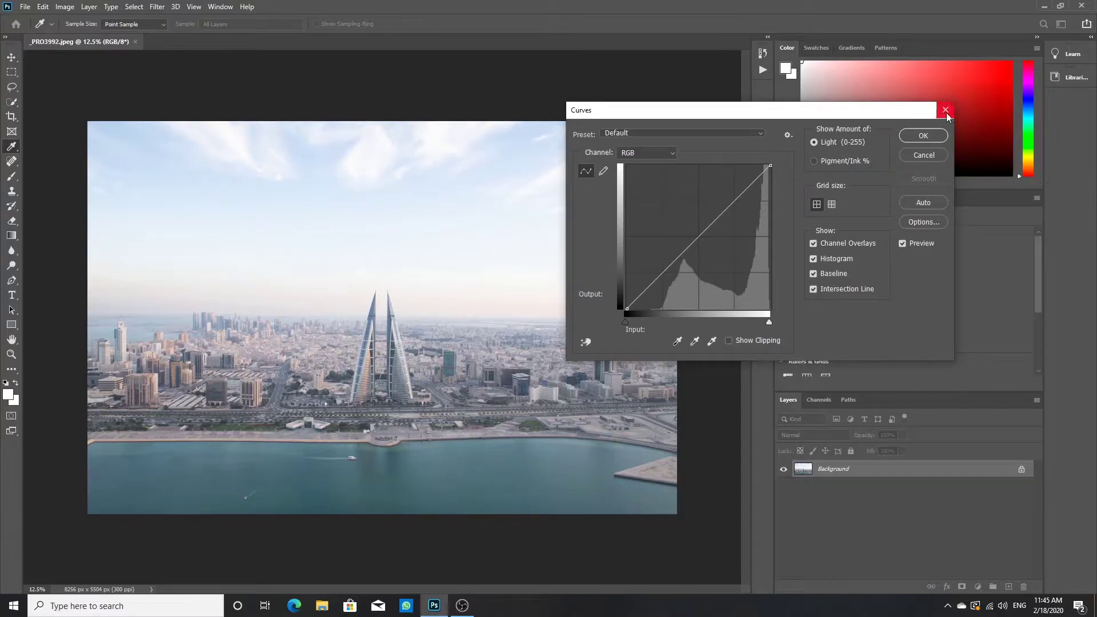
# Close the Curves dialog without applying it and add a Curves adjustment layer above the background photo
pyautogui.click(946, 110)
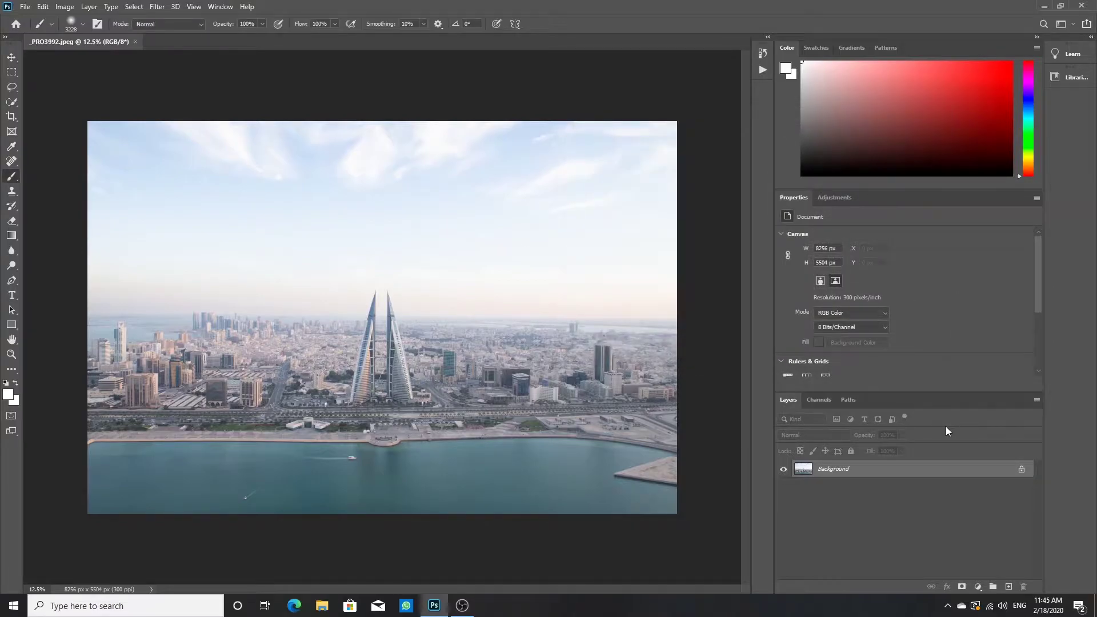
pyautogui.click(978, 587)
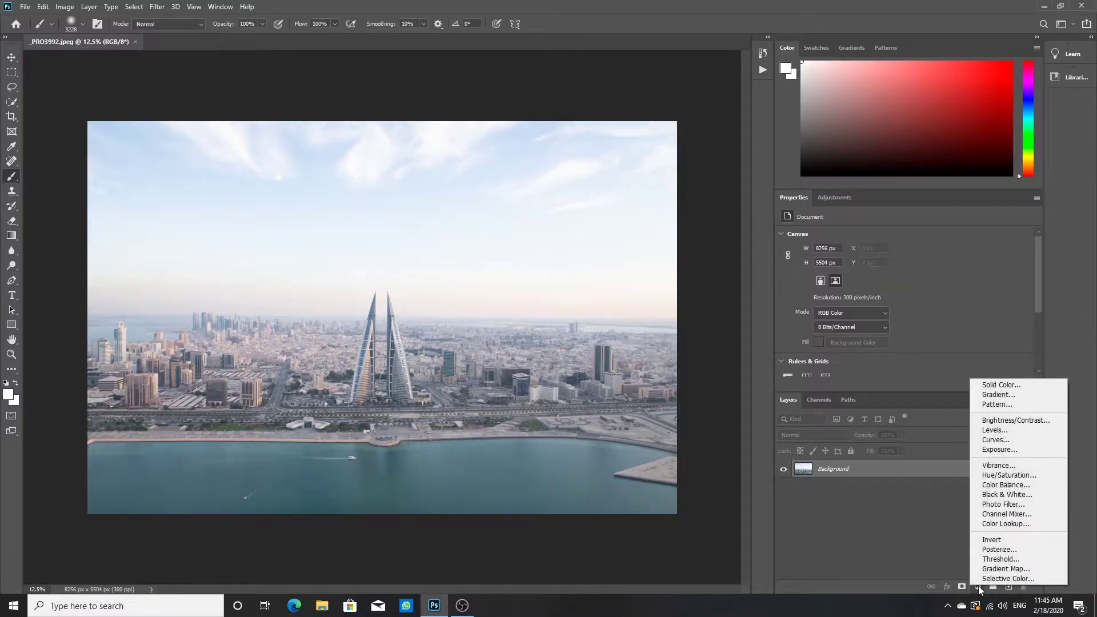
pyautogui.click(1003, 442)
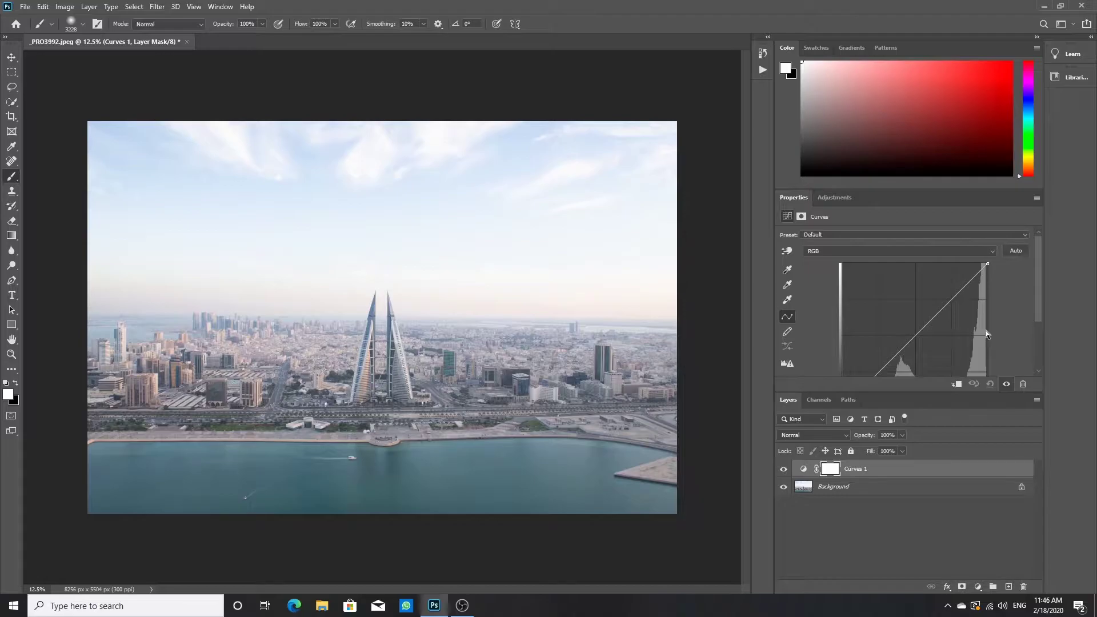
pyautogui.click(926, 326)
pyautogui.moveTo(927, 326); pyautogui.dragTo(918, 314)
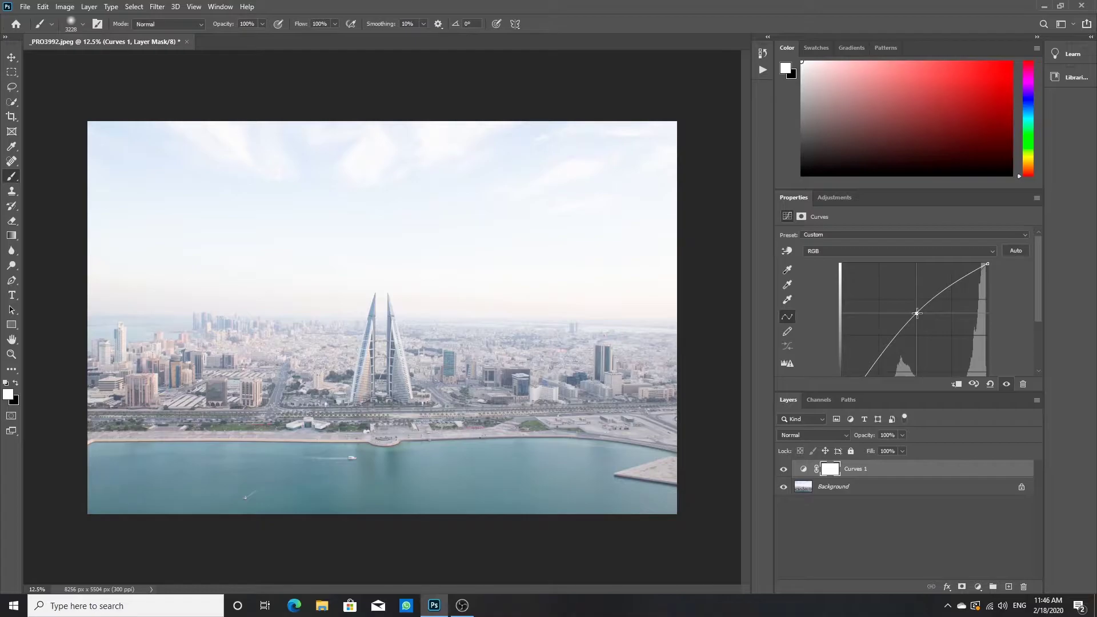
pyautogui.moveTo(917, 313); pyautogui.dragTo(938, 339)
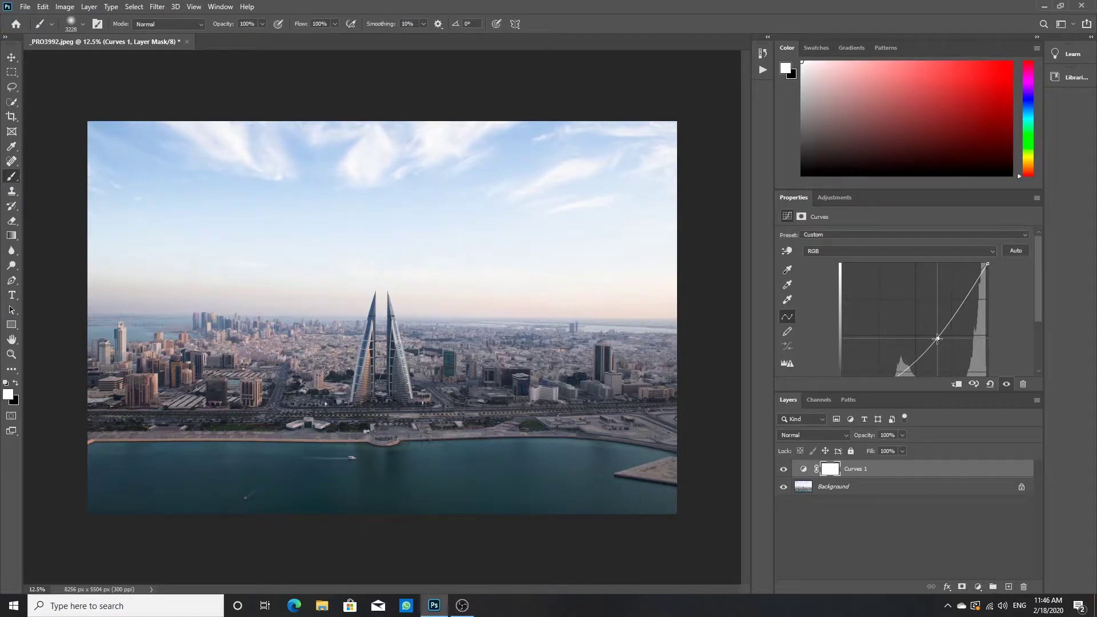
pyautogui.click(989, 385)
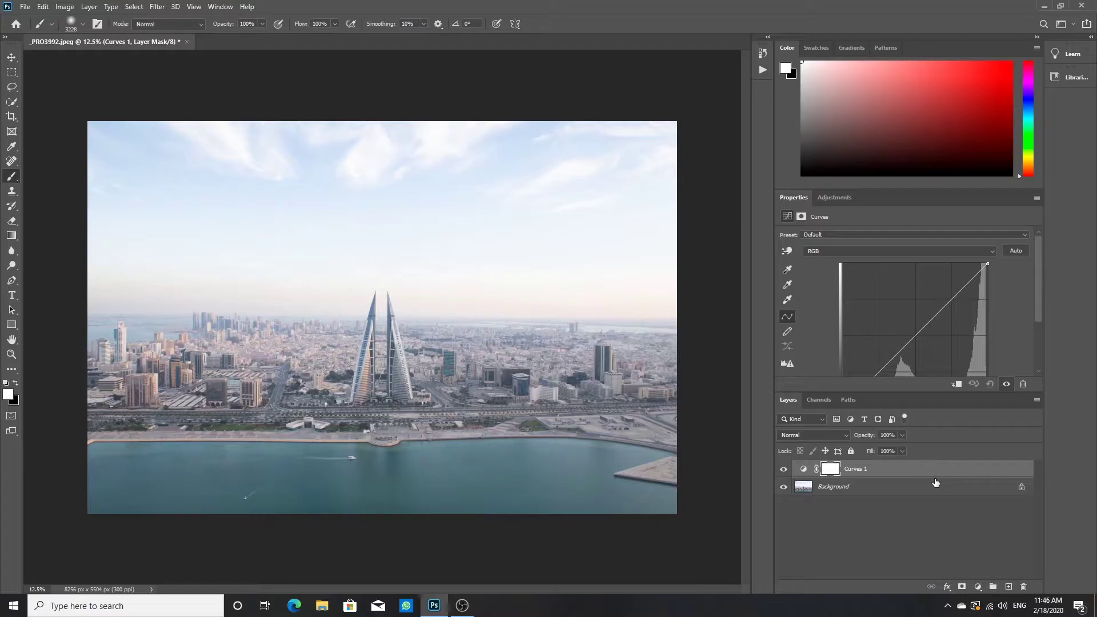
# Shape the RGB curve into a gentle S by lowering the shadows and raising the highlights
pyautogui.click(899, 353)
pyautogui.moveTo(898, 352); pyautogui.dragTo(903, 360)
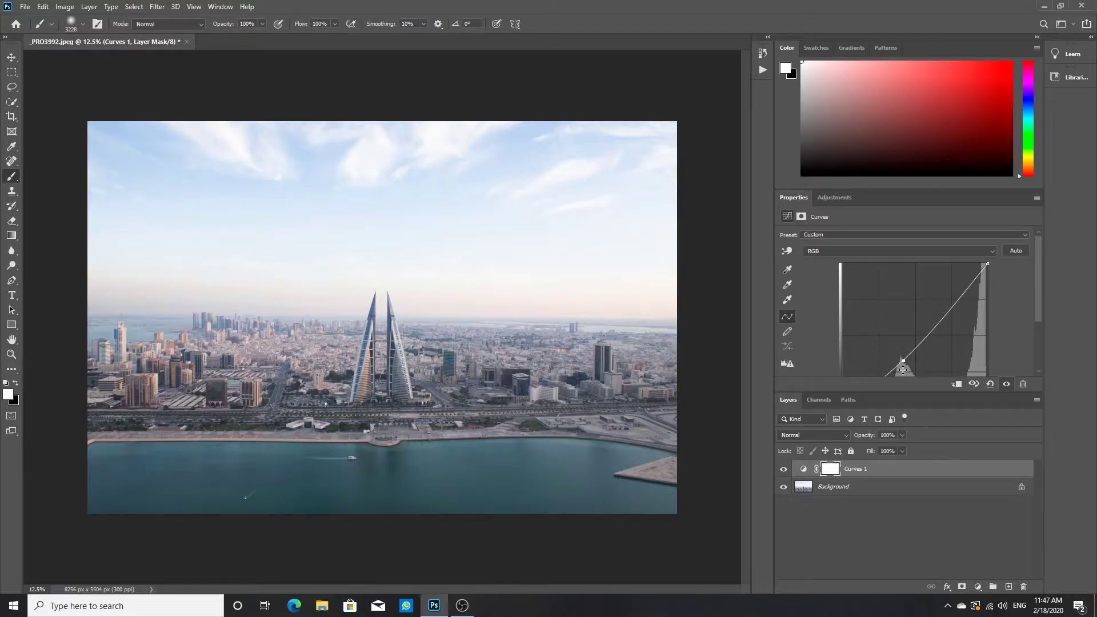
pyautogui.click(962, 295)
pyautogui.moveTo(962, 294); pyautogui.dragTo(957, 289)
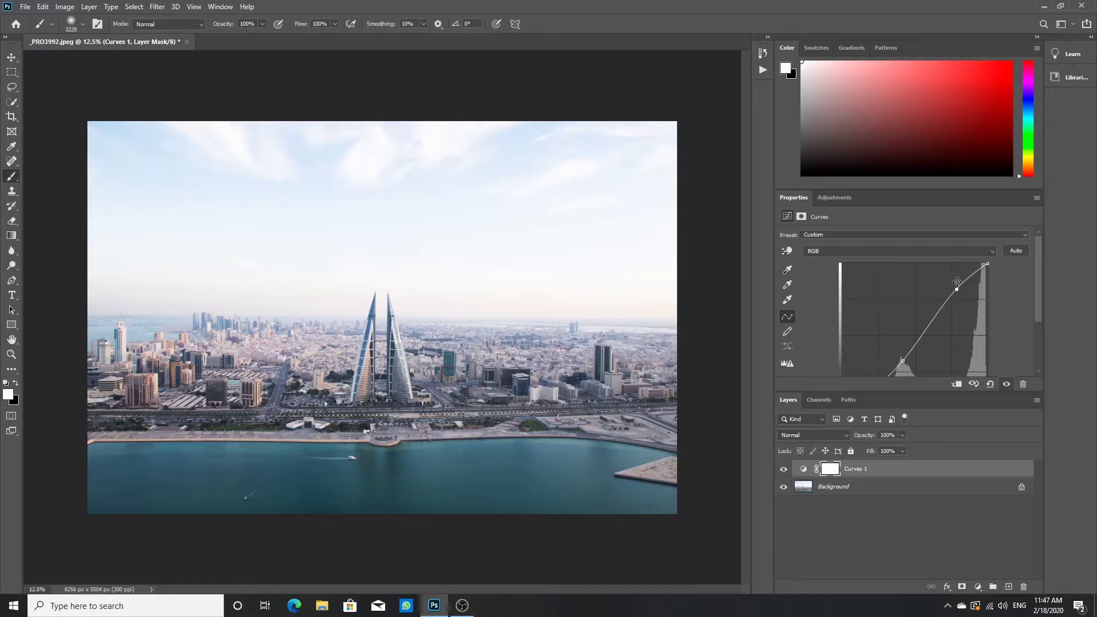
# Rename the Curves adjustment layer as S Curve
pyautogui.click(857, 474)
pyautogui.doubleClick(864, 469)
pyautogui.write('S Cur')
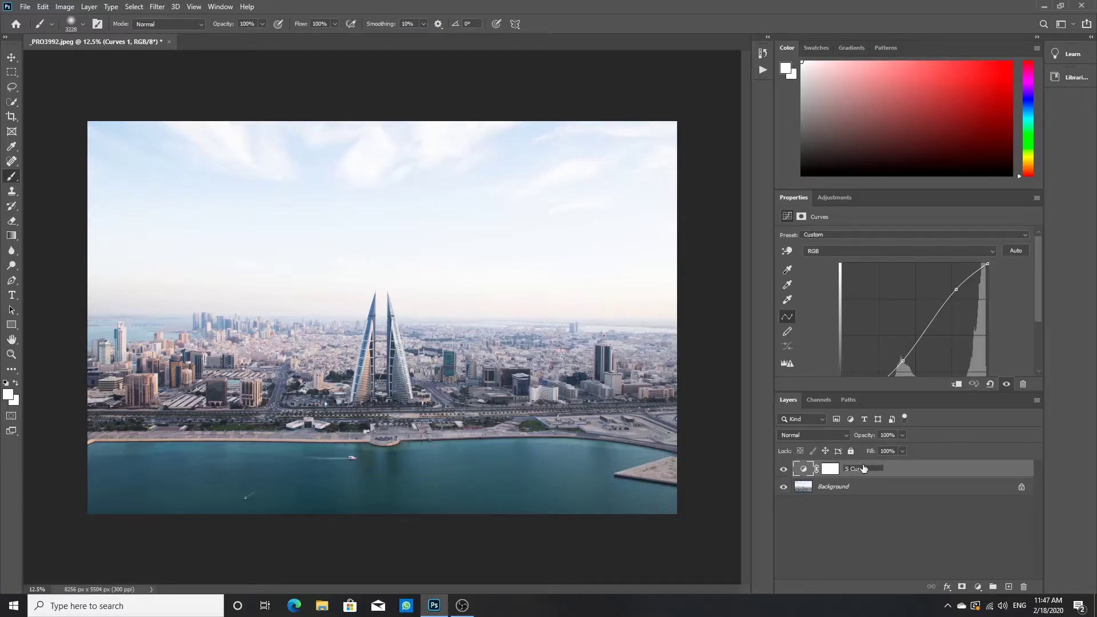
pyautogui.write('ve')
pyautogui.press('Return')
# Add a second Curves adjustment layer with the RGB curve pulled far down to darken the image, and name it Sky
pyautogui.click(979, 587)
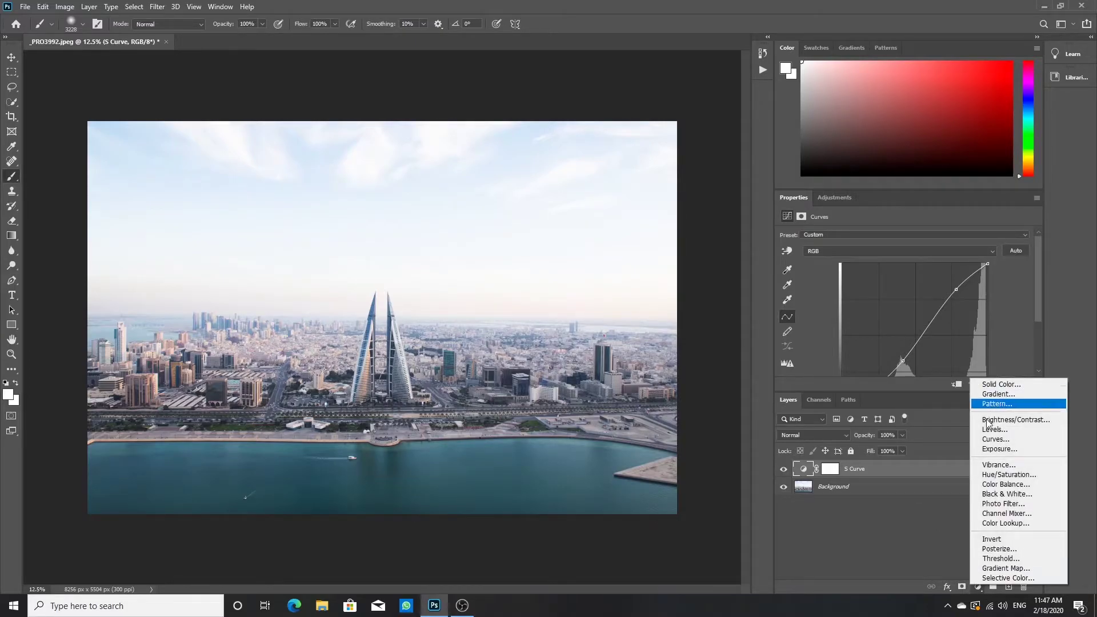
pyautogui.click(994, 439)
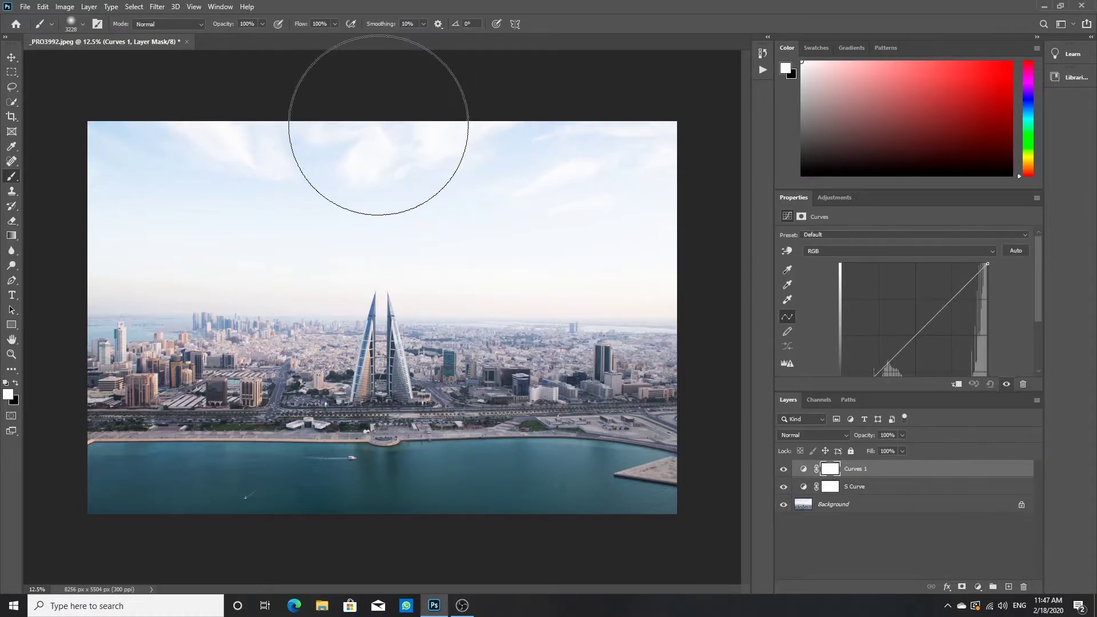
pyautogui.click(927, 324)
pyautogui.moveTo(927, 325); pyautogui.dragTo(967, 342)
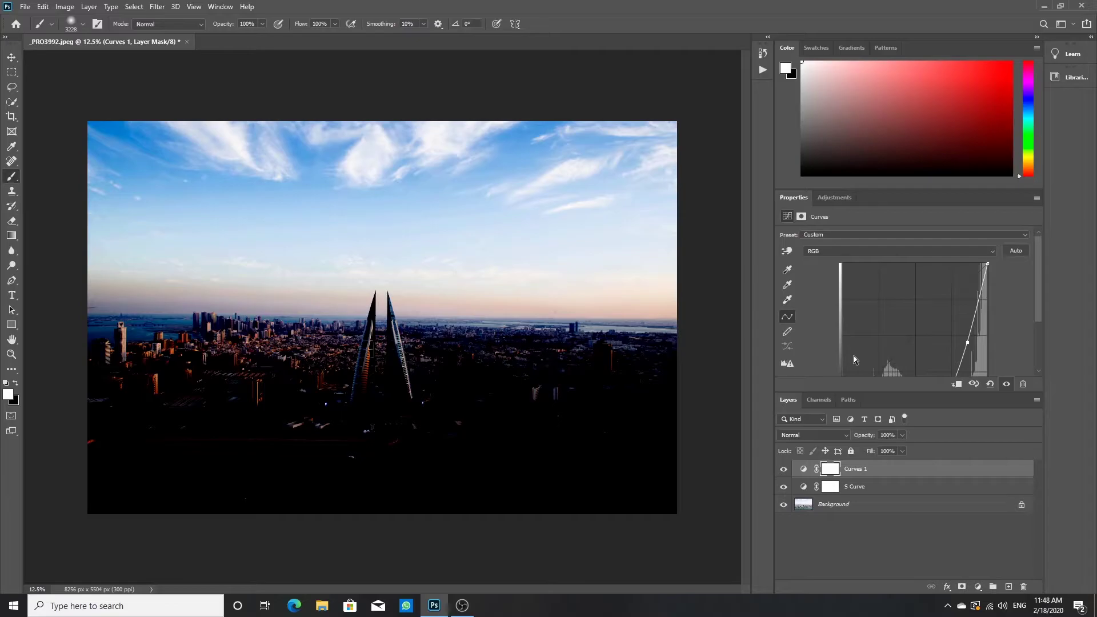
pyautogui.click(856, 473)
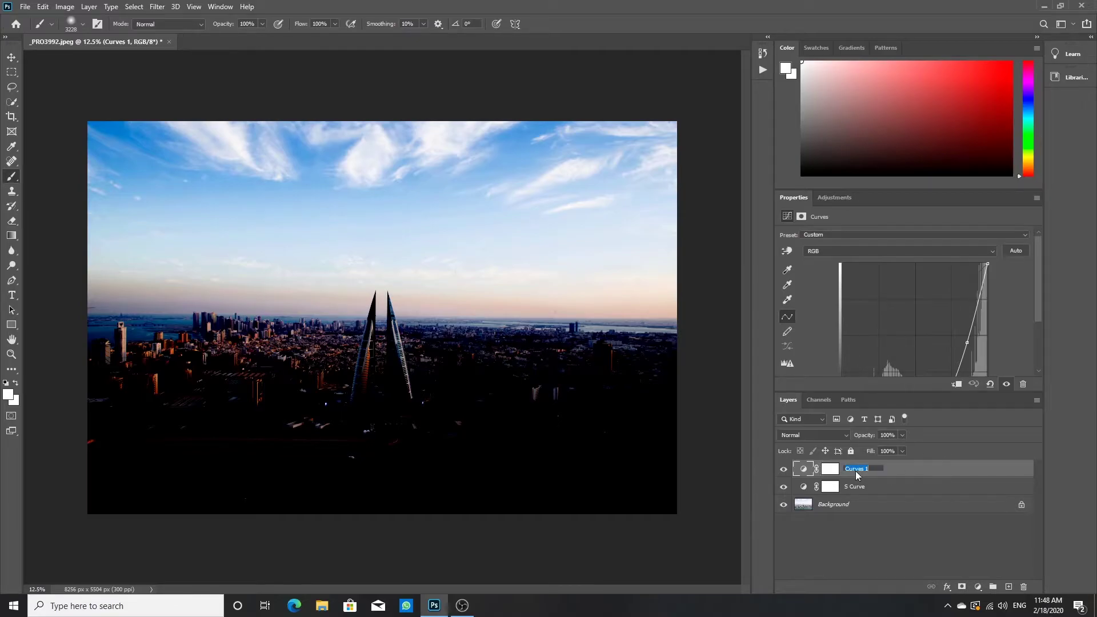
pyautogui.doubleClick(861, 471)
# Invert the Sky layer's mask to black, with white as the foreground colour for painting
pyautogui.click(838, 475)
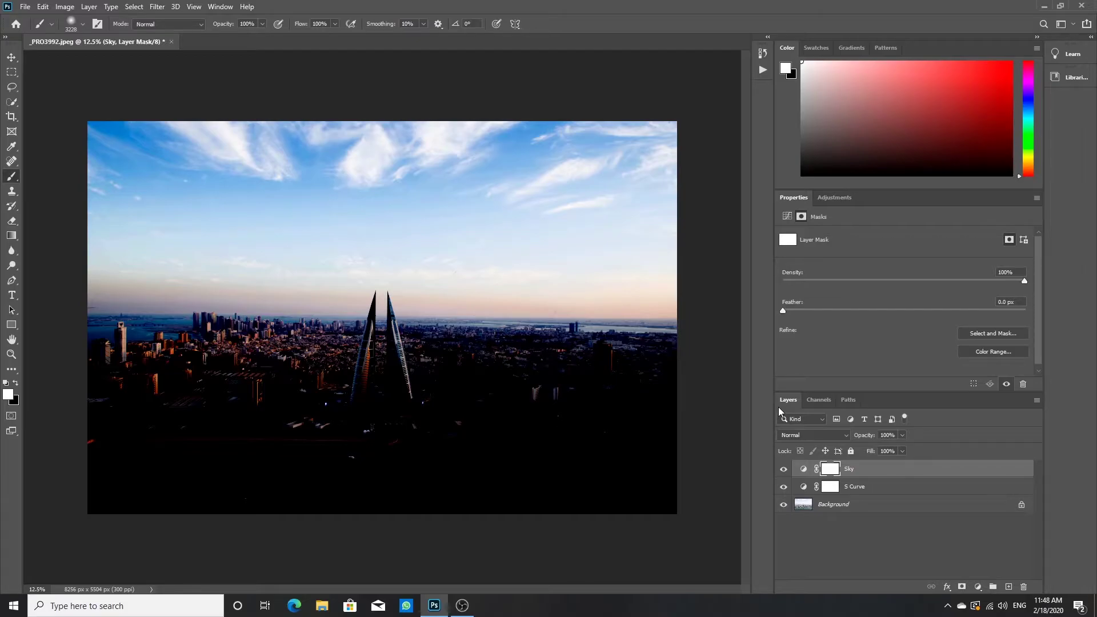
pyautogui.hotkey('ctrl', 'i')
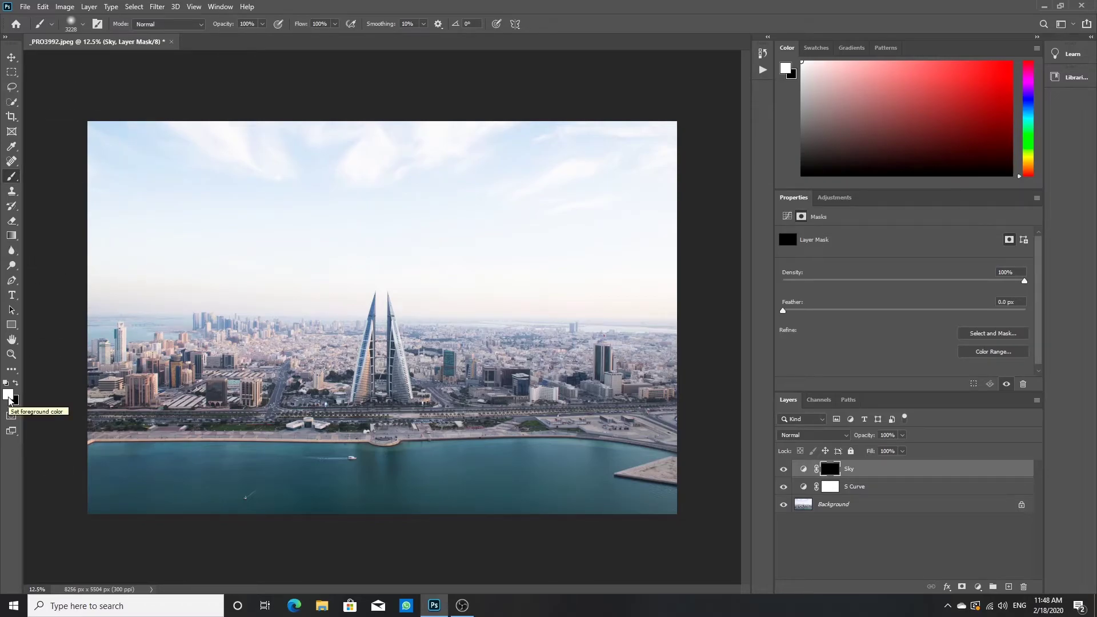
pyautogui.press('x')
pyautogui.press('x')
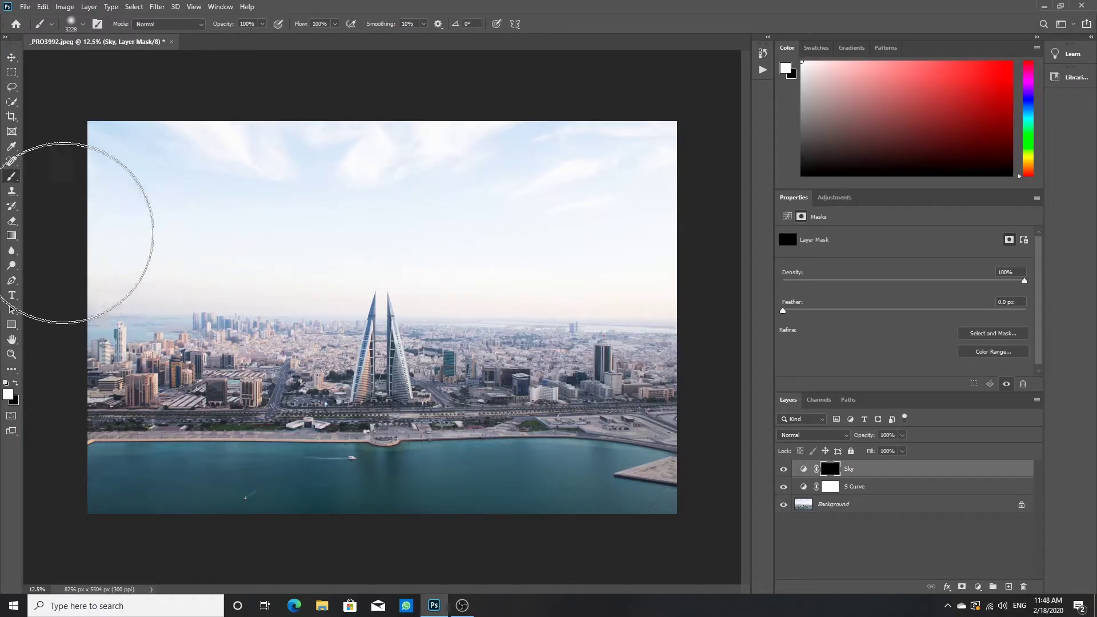
# Paint white over the whole sky on the Sky mask and set the layer's opacity to 75%
pyautogui.moveTo(161, 172)
pyautogui.mouseDown()
pyautogui.moveTo(161, 181)
pyautogui.moveTo(206, 189)
pyautogui.moveTo(589, 183)
pyautogui.moveTo(602, 186)
pyautogui.moveTo(612, 228)
pyautogui.moveTo(566, 216)
pyautogui.moveTo(522, 235)
pyautogui.moveTo(454, 219)
pyautogui.moveTo(145, 224)
pyautogui.moveTo(424, 191)
pyautogui.moveTo(524, 213)
pyautogui.moveTo(512, 233)
pyautogui.moveTo(627, 221)
pyautogui.moveTo(147, 216)
pyautogui.moveTo(151, 198)
pyautogui.moveTo(286, 201)
pyautogui.moveTo(578, 165)
pyautogui.moveTo(645, 232)
pyautogui.mouseUp()
pyautogui.click(640, 237)
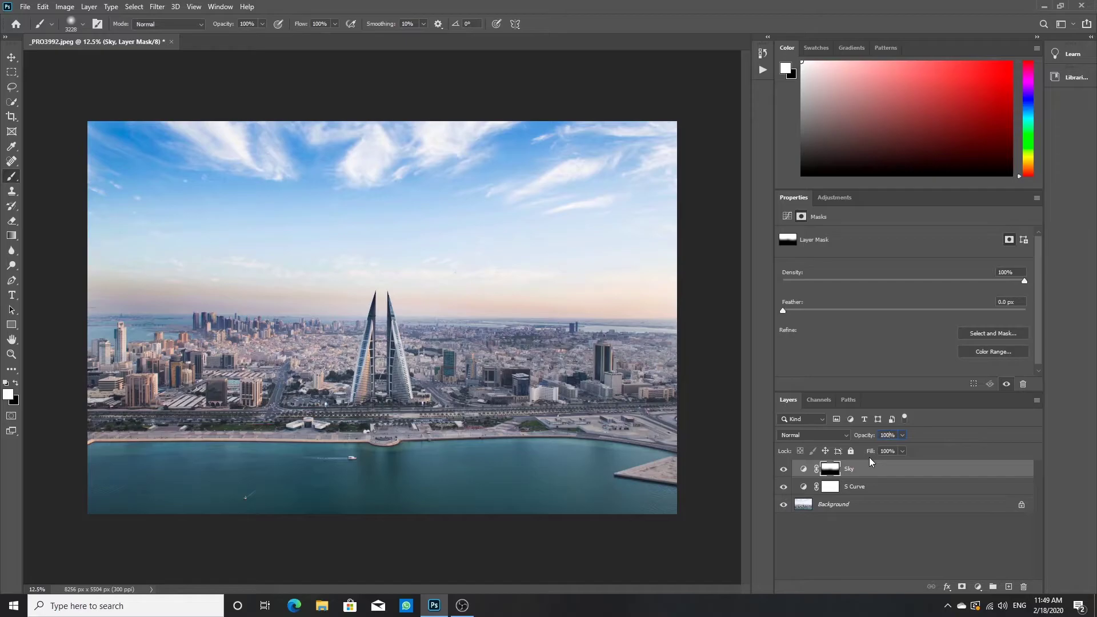
pyautogui.write('1')
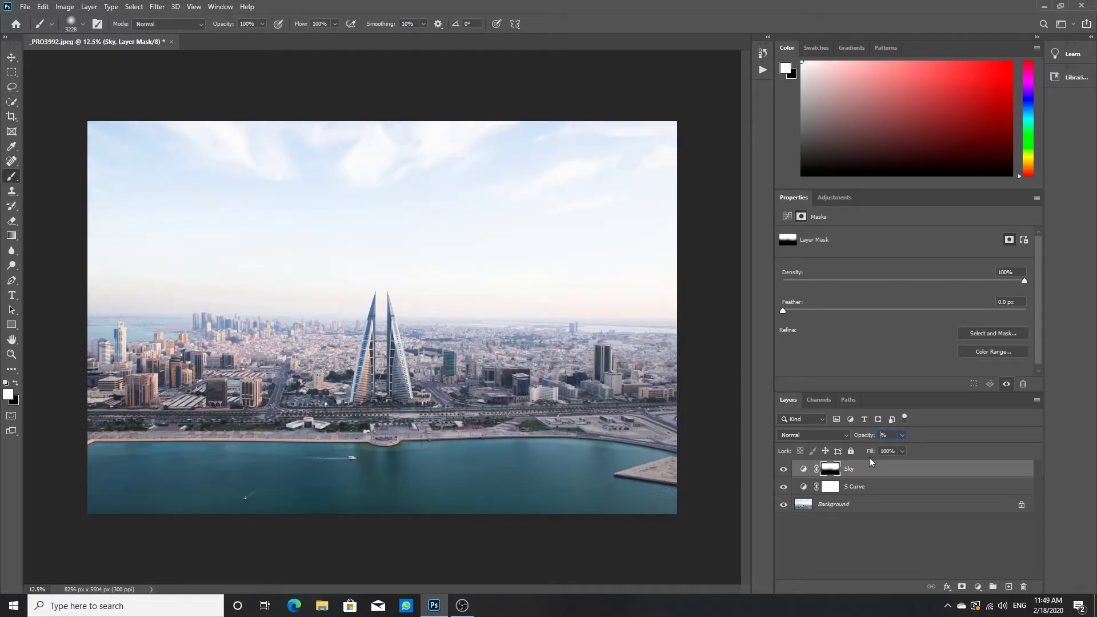
pyautogui.write('5')
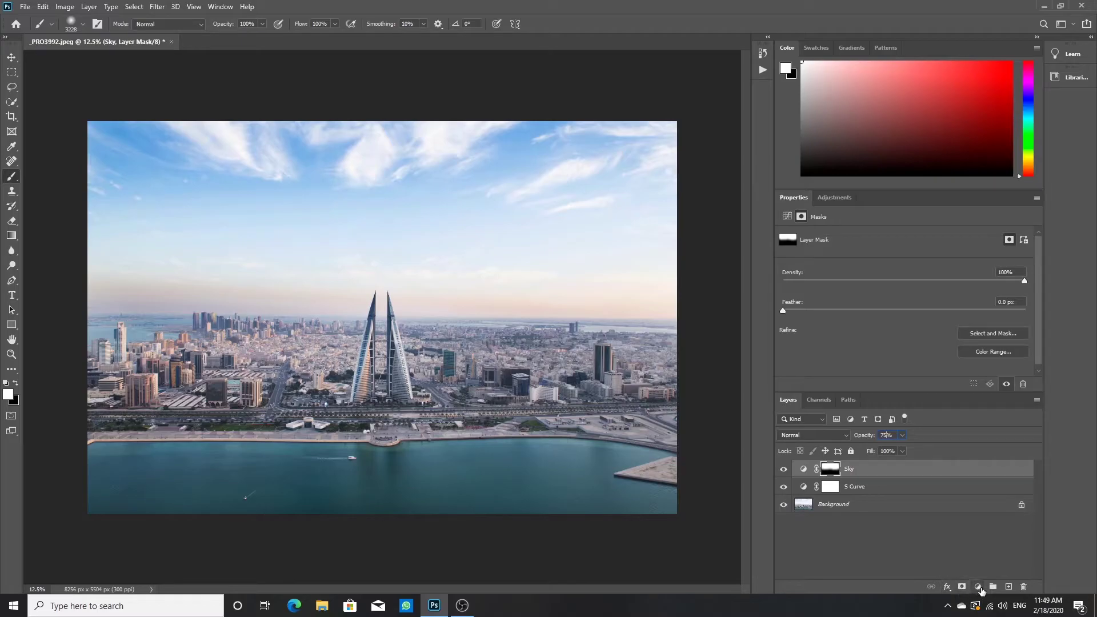
# Add another Curves adjustment layer on top and slightly lower the midtones of its Red channel
pyautogui.click(979, 587)
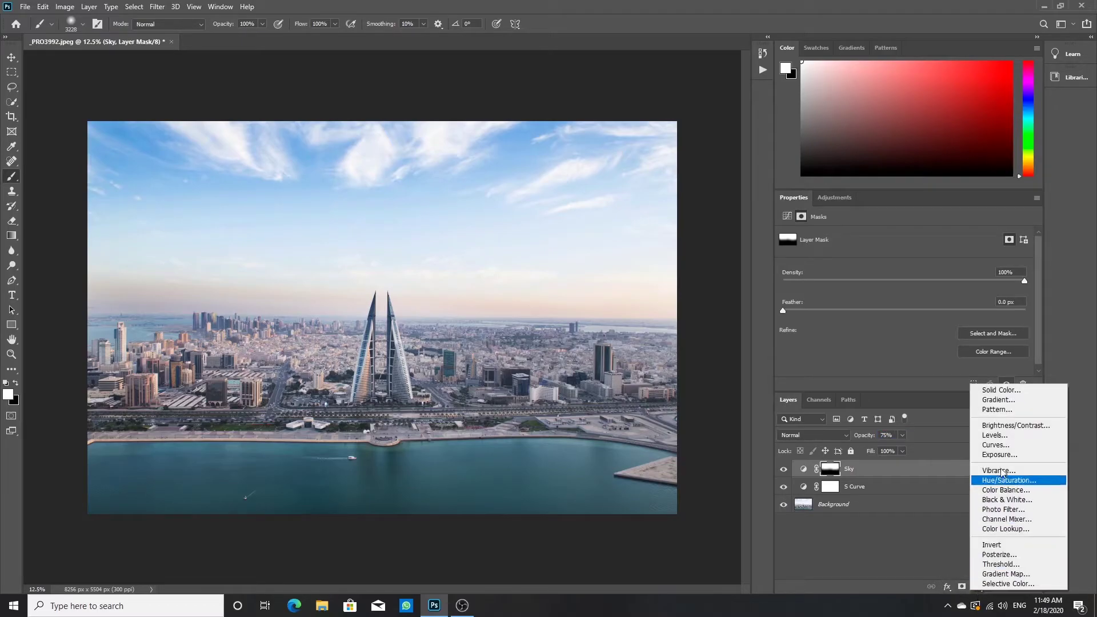
pyautogui.click(1005, 445)
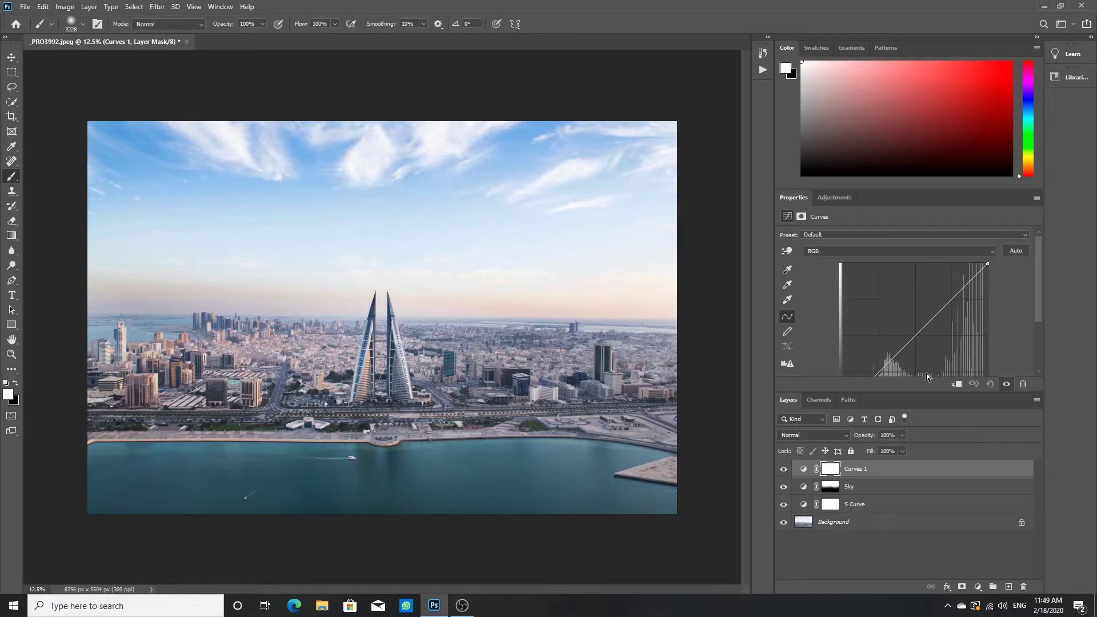
pyautogui.click(823, 256)
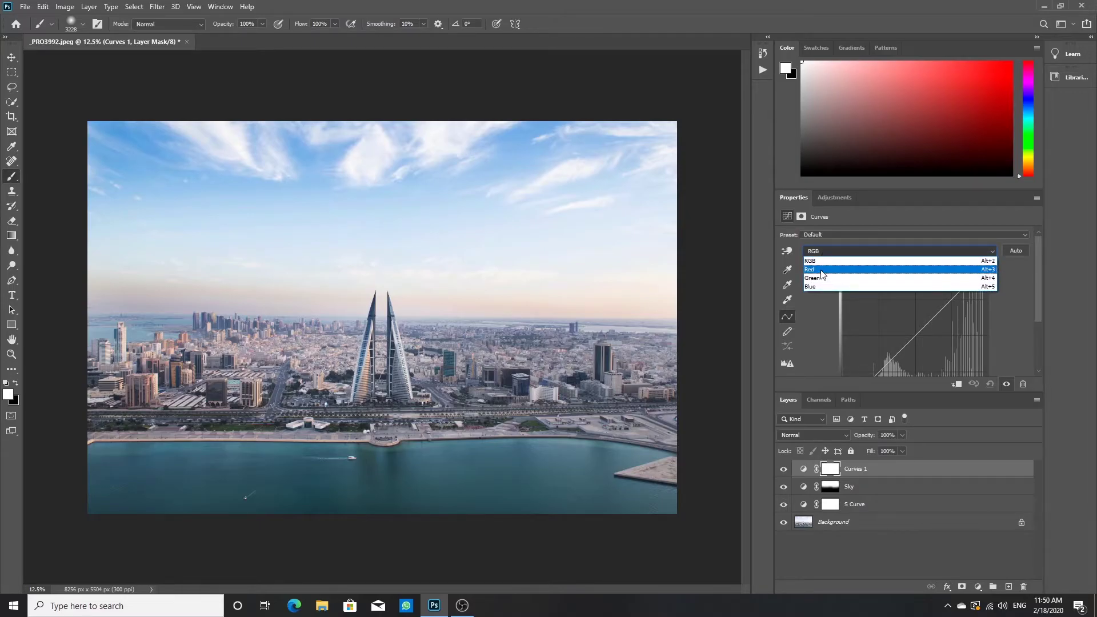
pyautogui.click(823, 270)
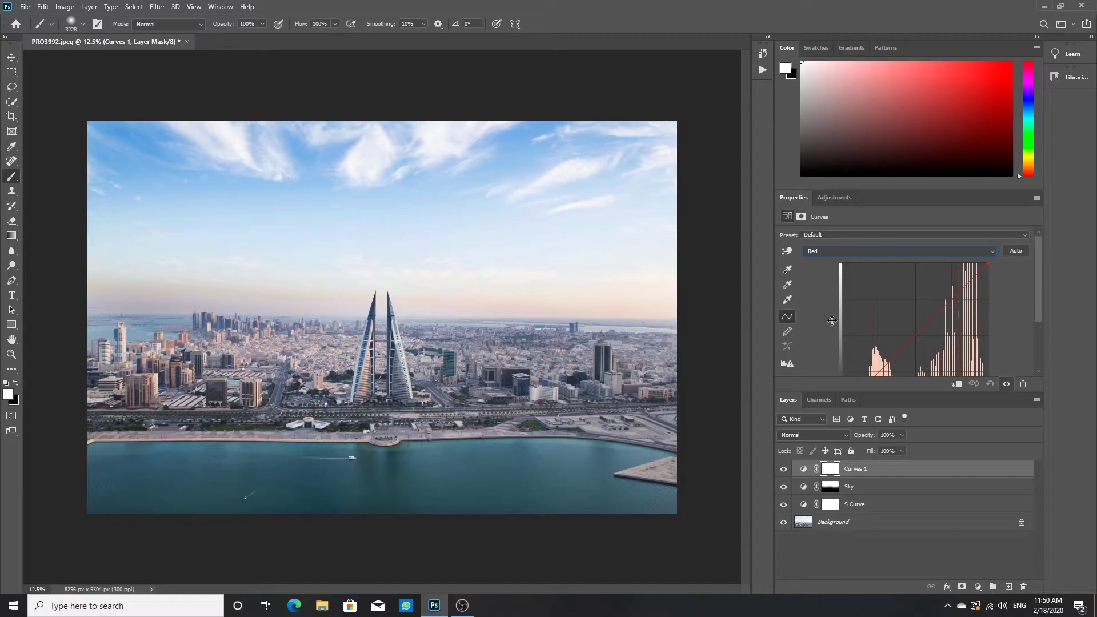
pyautogui.moveTo(923, 328); pyautogui.dragTo(930, 335)
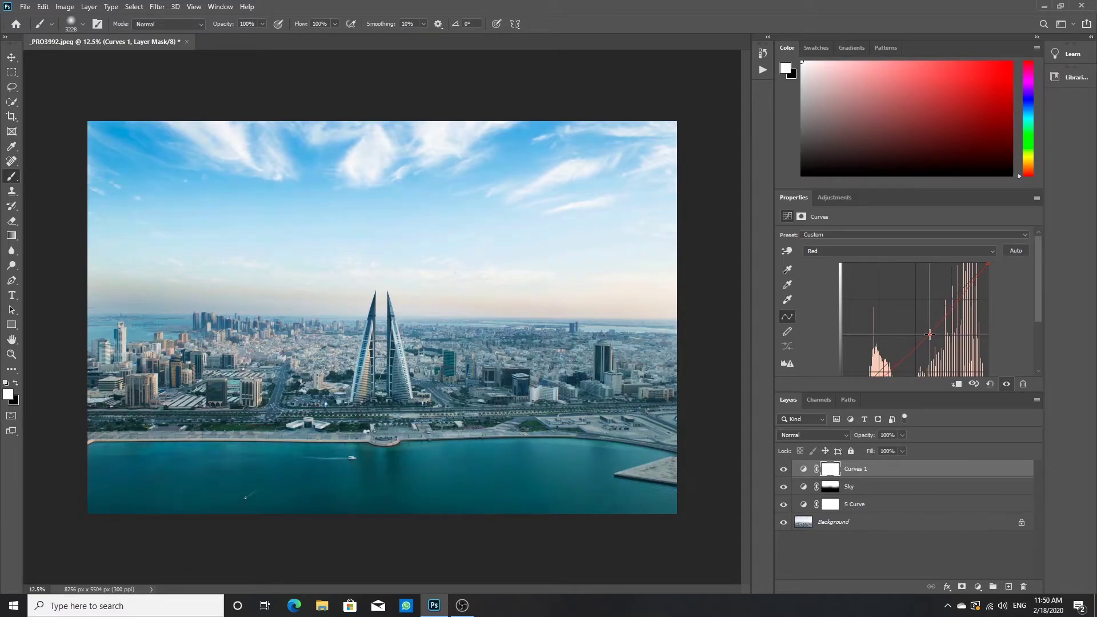
# Lower the midtones of the new curve's Green channel and raise those of its Blue channel
pyautogui.click(824, 250)
pyautogui.click(823, 275)
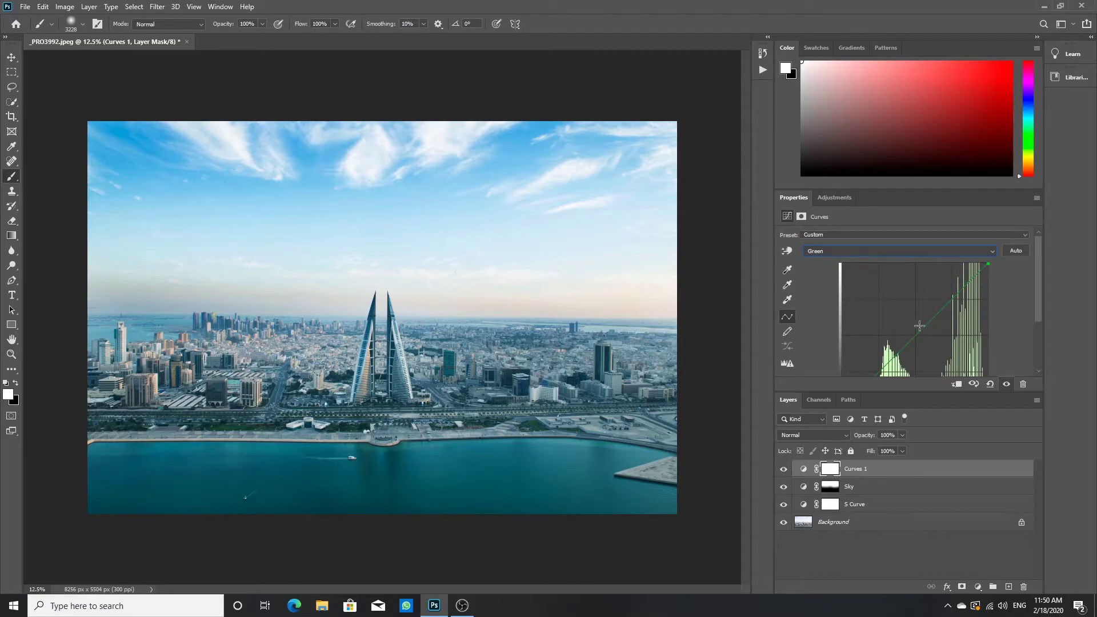
pyautogui.moveTo(923, 327)
pyautogui.mouseDown()
pyautogui.moveTo(929, 336)
pyautogui.moveTo(921, 311)
pyautogui.mouseUp()
pyautogui.click(857, 252)
pyautogui.click(838, 283)
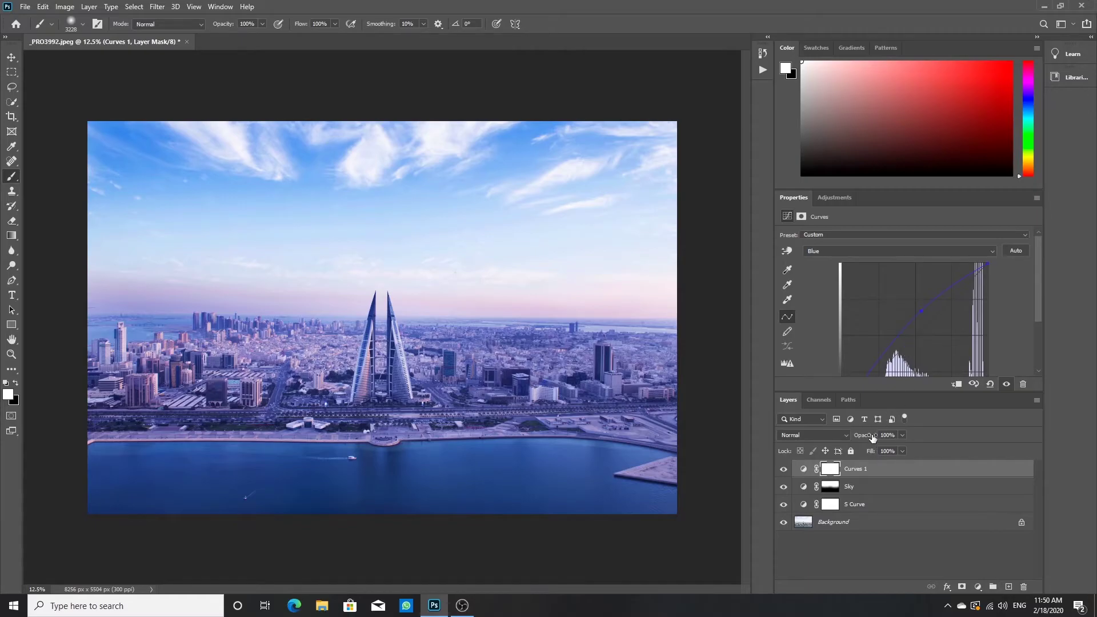
# Rename the colour-shifting Curves layer as Sea
pyautogui.rightClick(857, 470)
pyautogui.click(852, 470)
pyautogui.doubleClick(853, 470)
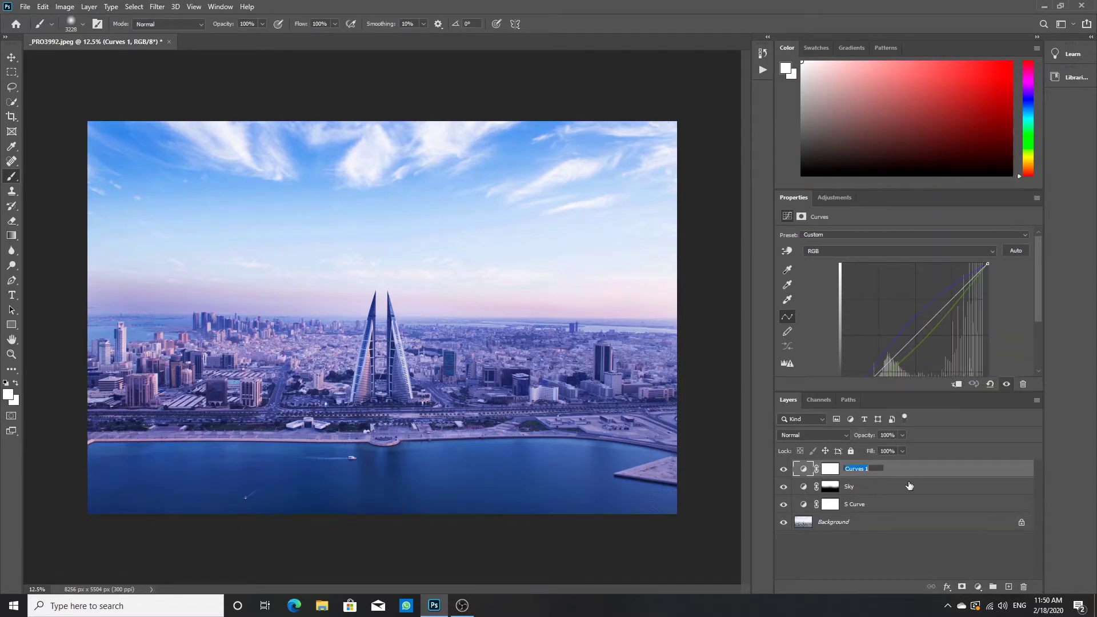
pyautogui.press('BackSpace')
pyautogui.press('Return')
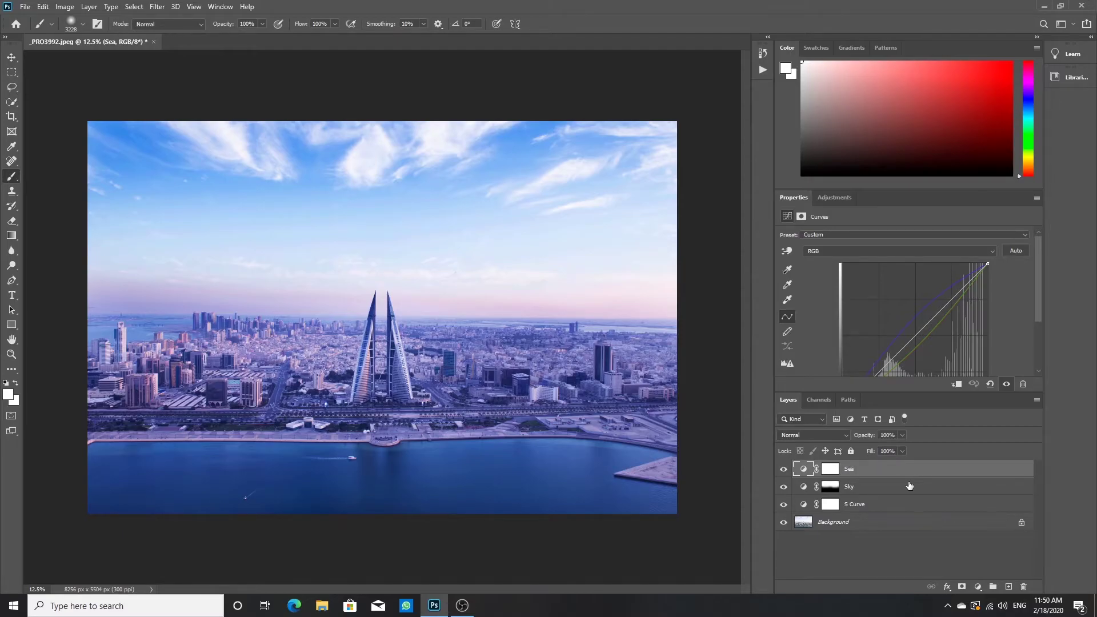
# Invert the Sea layer's mask to black and paint white across the water with the large soft brush
pyautogui.click(828, 469)
pyautogui.hotkey('ctrl', 'i')
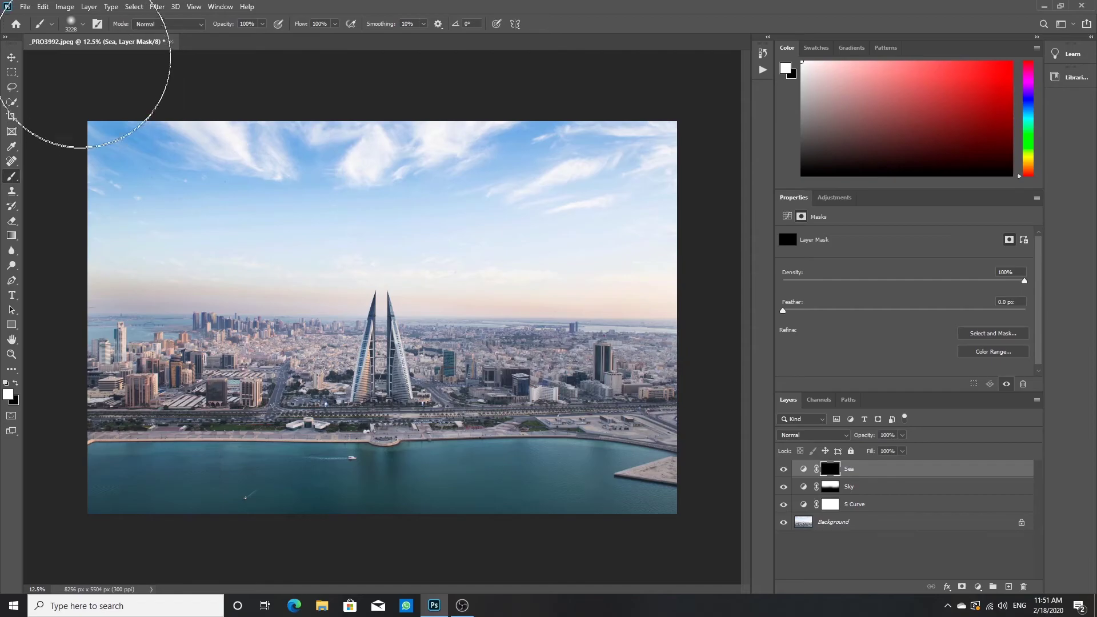
pyautogui.moveTo(140, 534)
pyautogui.mouseDown()
pyautogui.moveTo(248, 533)
pyautogui.moveTo(282, 516)
pyautogui.moveTo(387, 539)
pyautogui.moveTo(416, 526)
pyautogui.moveTo(439, 538)
pyautogui.moveTo(551, 522)
pyautogui.moveTo(605, 566)
pyautogui.mouseUp()
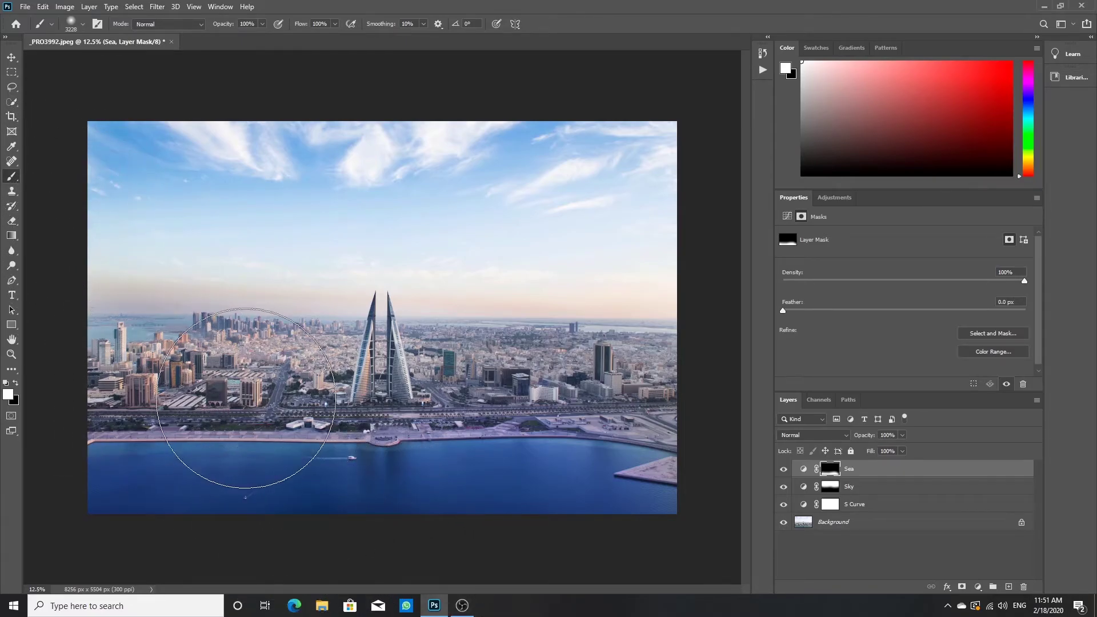
# Shrink the brush to about 200 px and paint black along the shoreline to remove the blue tint from the land
pyautogui.press('x')
pyautogui.click(82, 24)
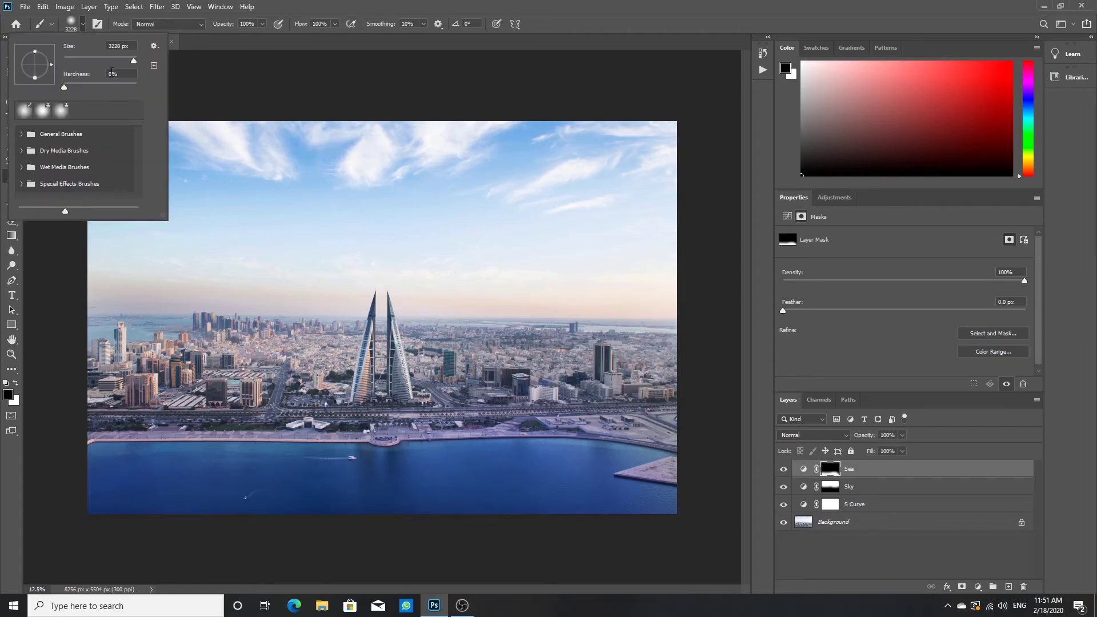
pyautogui.moveTo(137, 65); pyautogui.dragTo(122, 64)
pyautogui.moveTo(92, 435)
pyautogui.mouseDown()
pyautogui.moveTo(532, 428)
pyautogui.moveTo(481, 431)
pyautogui.mouseUp()
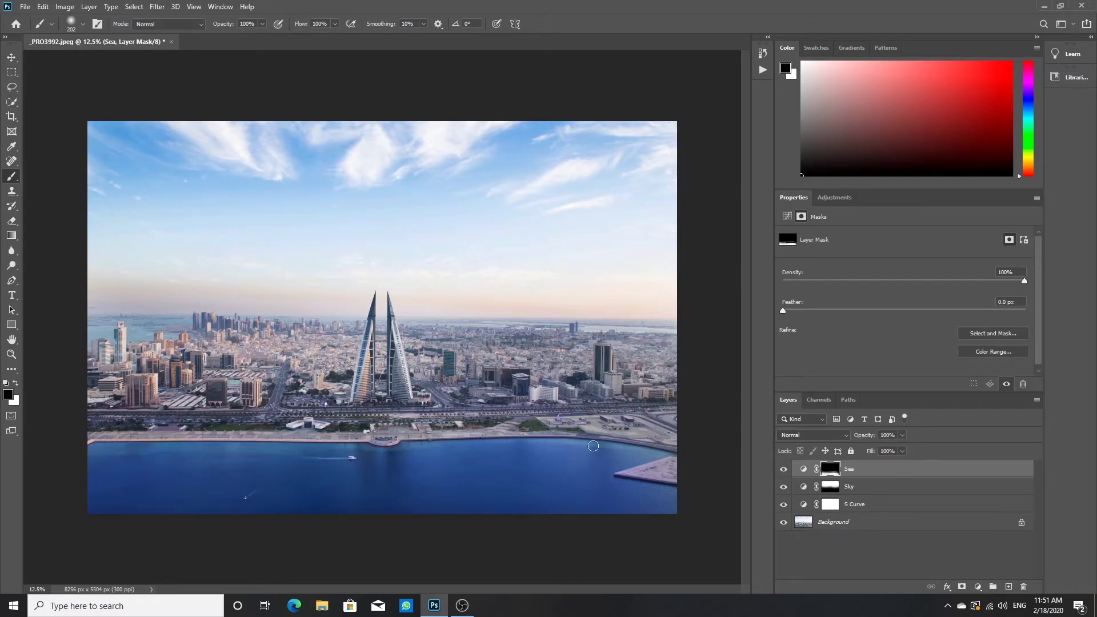
# Reduce the brush to about 150 px and touch up the water's edge on the Sea mask with black and white strokes
pyautogui.click(14, 148)
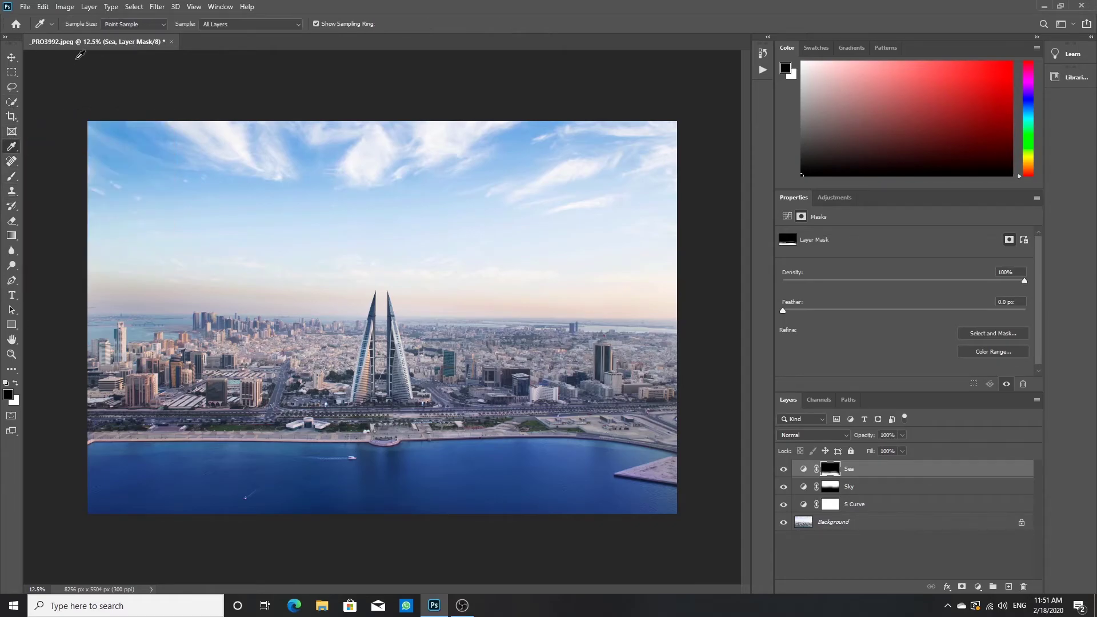
pyautogui.click(12, 175)
pyautogui.click(78, 26)
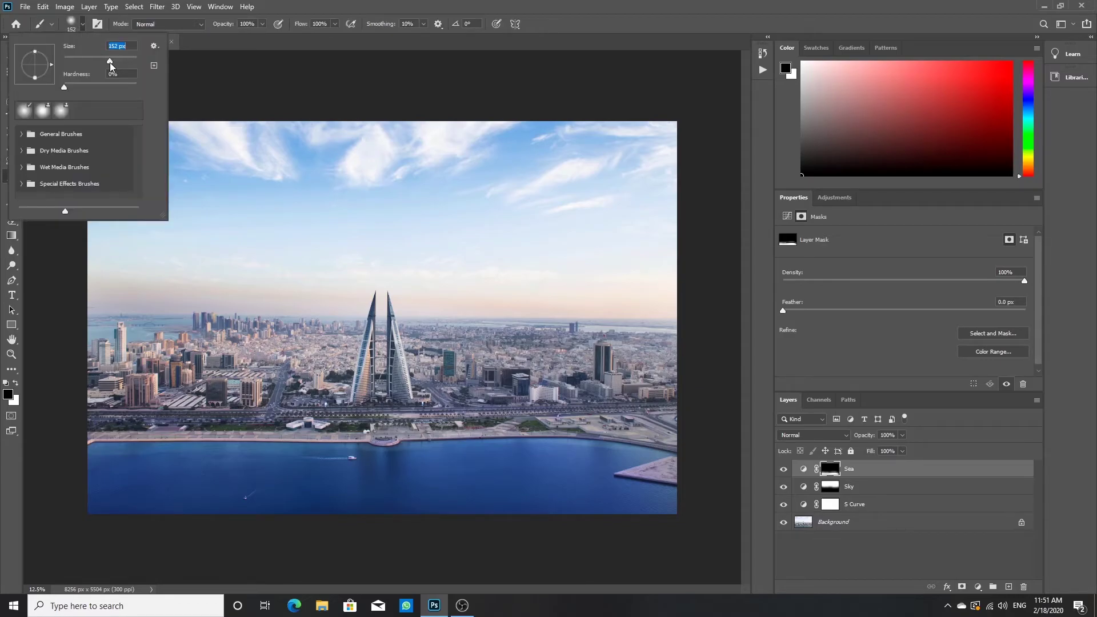
pyautogui.moveTo(139, 451); pyautogui.dragTo(236, 444)
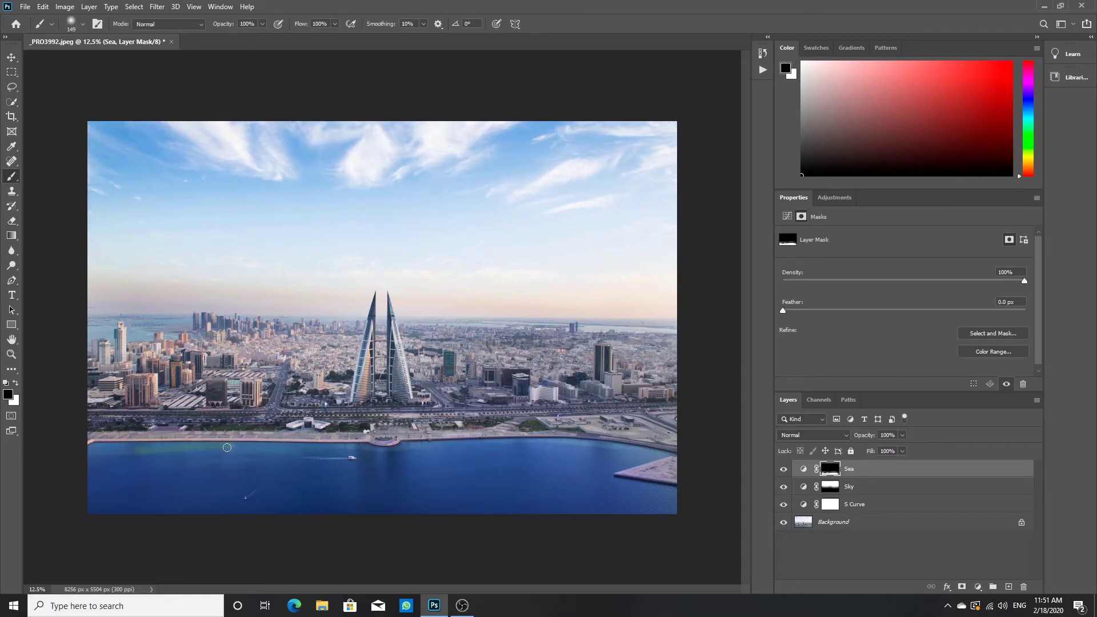
pyautogui.press('x')
pyautogui.moveTo(137, 448); pyautogui.dragTo(216, 447)
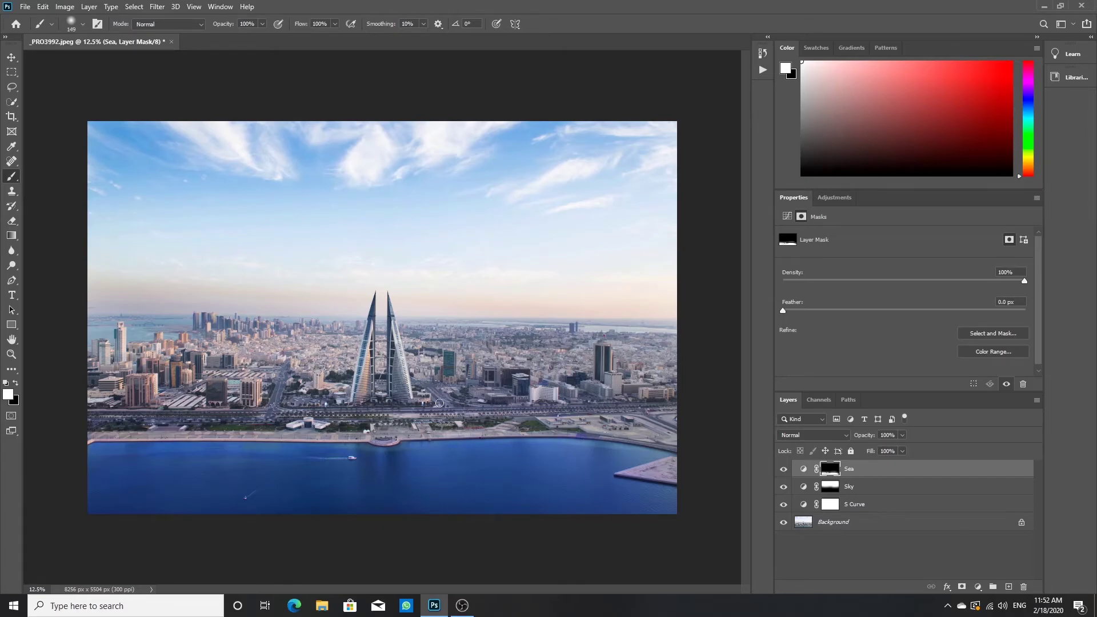
pyautogui.press('x')
# Try the Sea layer at 75% opacity and settle on 60%
pyautogui.click(893, 435)
pyautogui.write('75')
pyautogui.write('60')
# Add a Curves adjustment layer on top that slightly darkens the RGB midtones, and name it Final
pyautogui.click(978, 588)
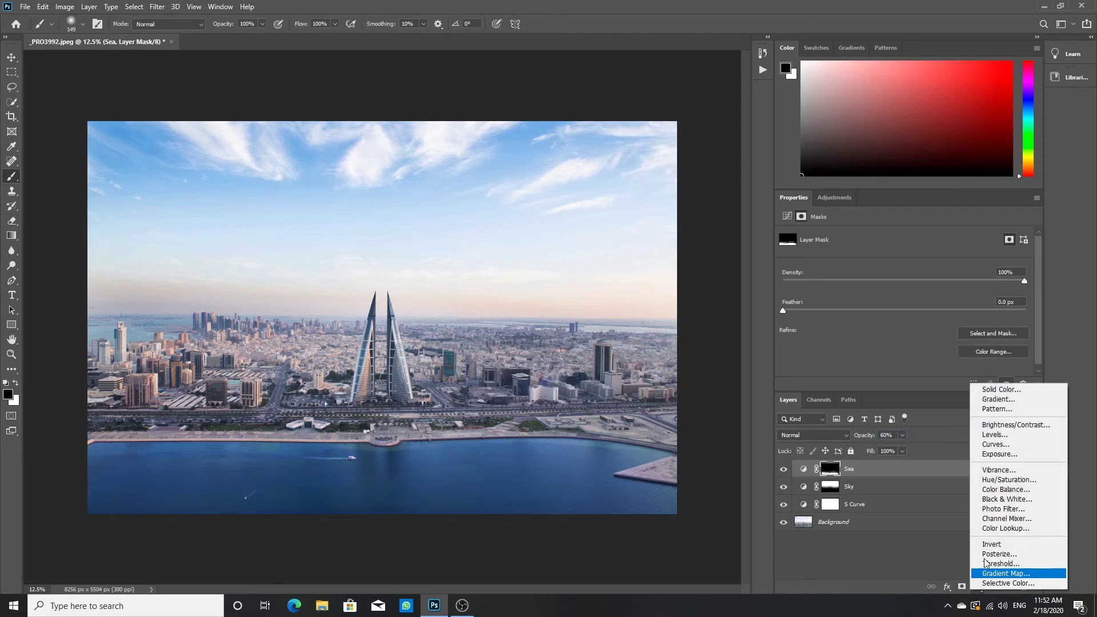
pyautogui.click(997, 445)
pyautogui.moveTo(927, 323); pyautogui.dragTo(931, 327)
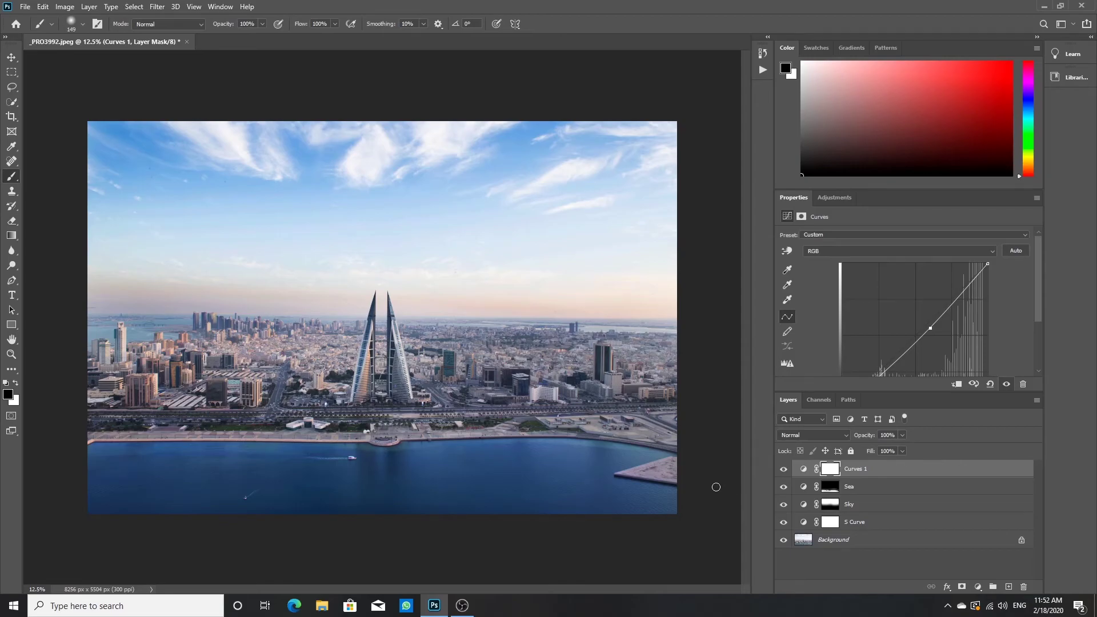
pyautogui.doubleClick(859, 473)
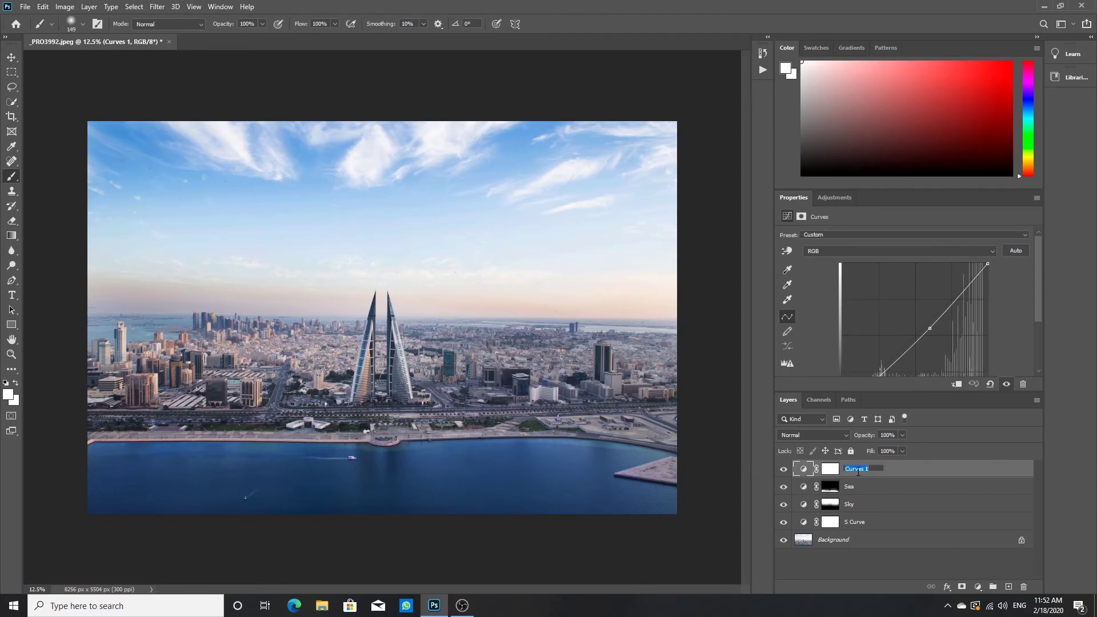
pyautogui.write('Final')
pyautogui.press('Return')
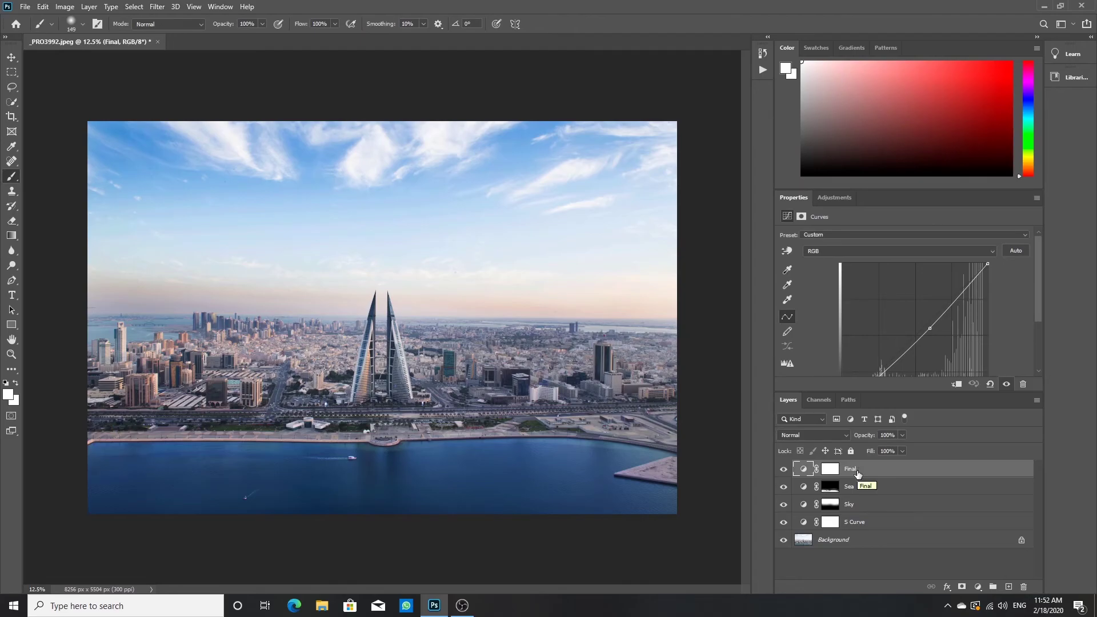